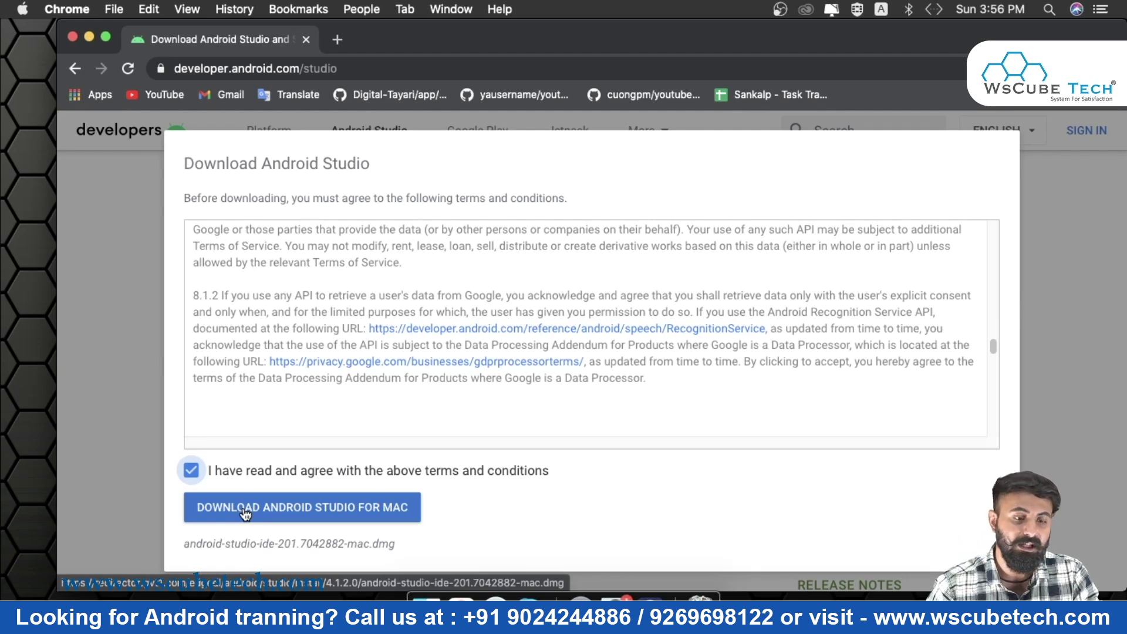
# - Leave the download page, locate the downloaded Android Studio disk image, and open android-studio-ide-201.7042882-mac.dmg from the Applications folder
pyautogui.click(72, 37)
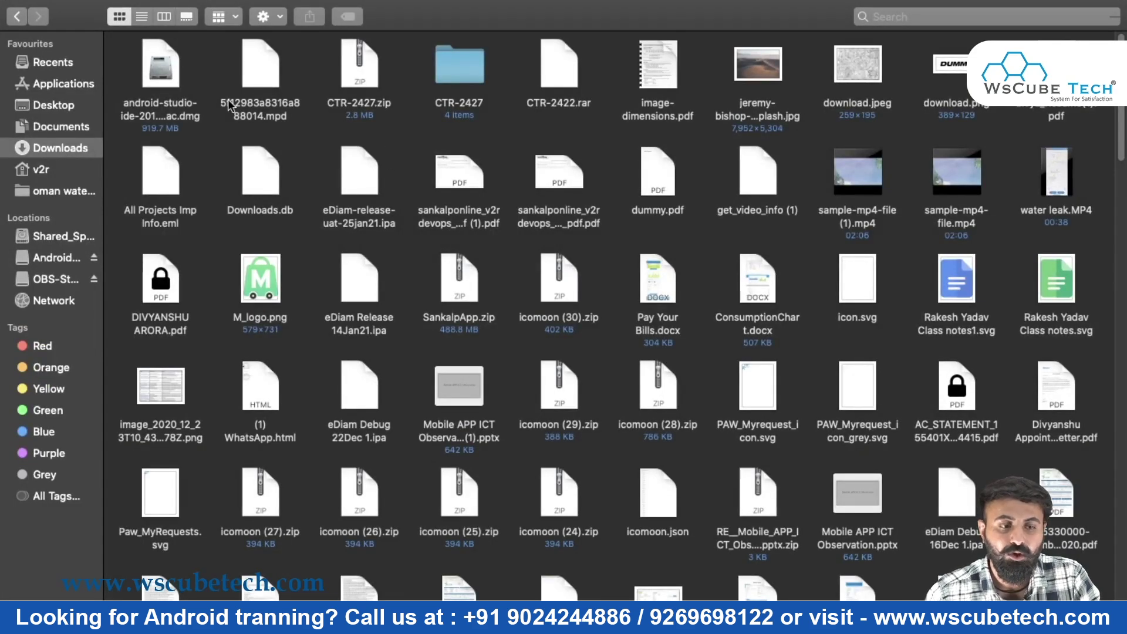
pyautogui.click(162, 77)
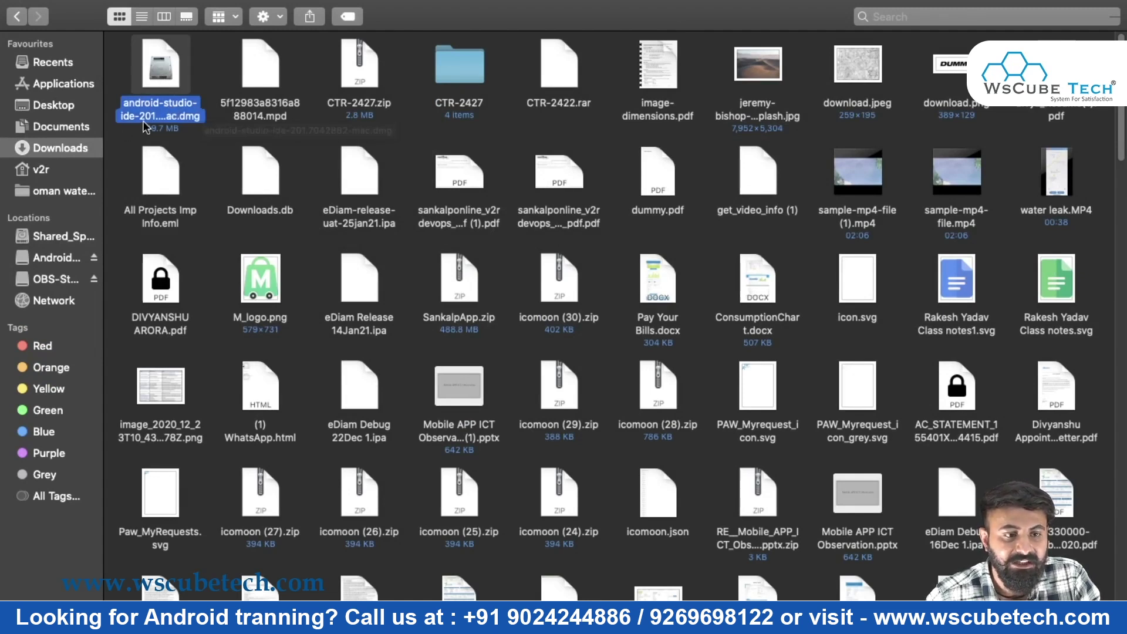
pyautogui.click(180, 124)
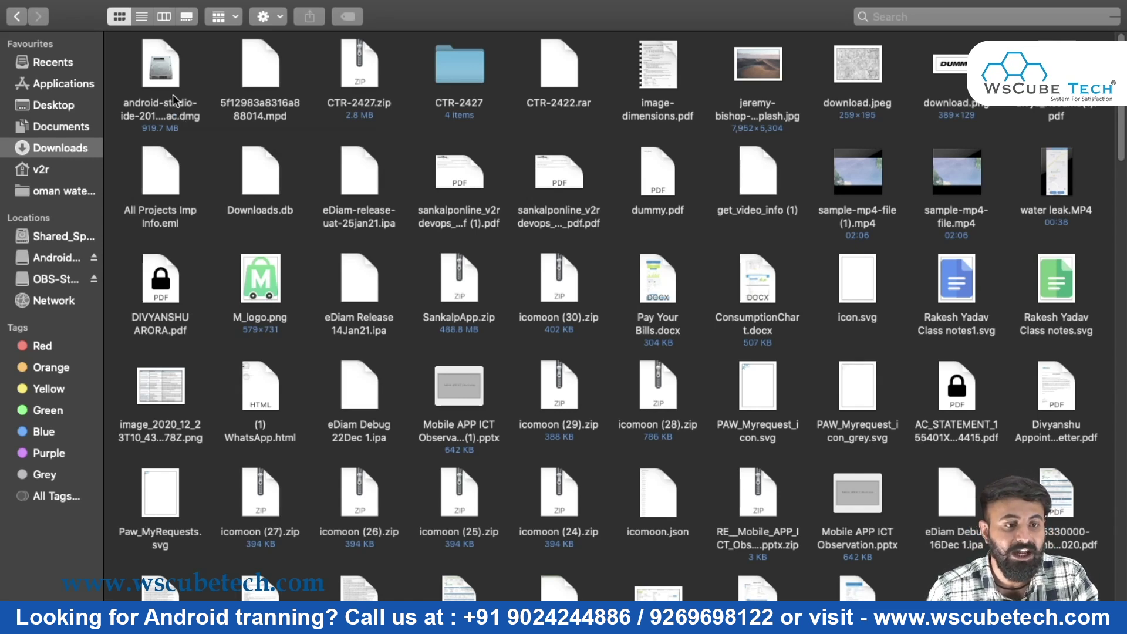
pyautogui.click(173, 93)
pyautogui.moveTo(149, 63); pyautogui.dragTo(256, 111)
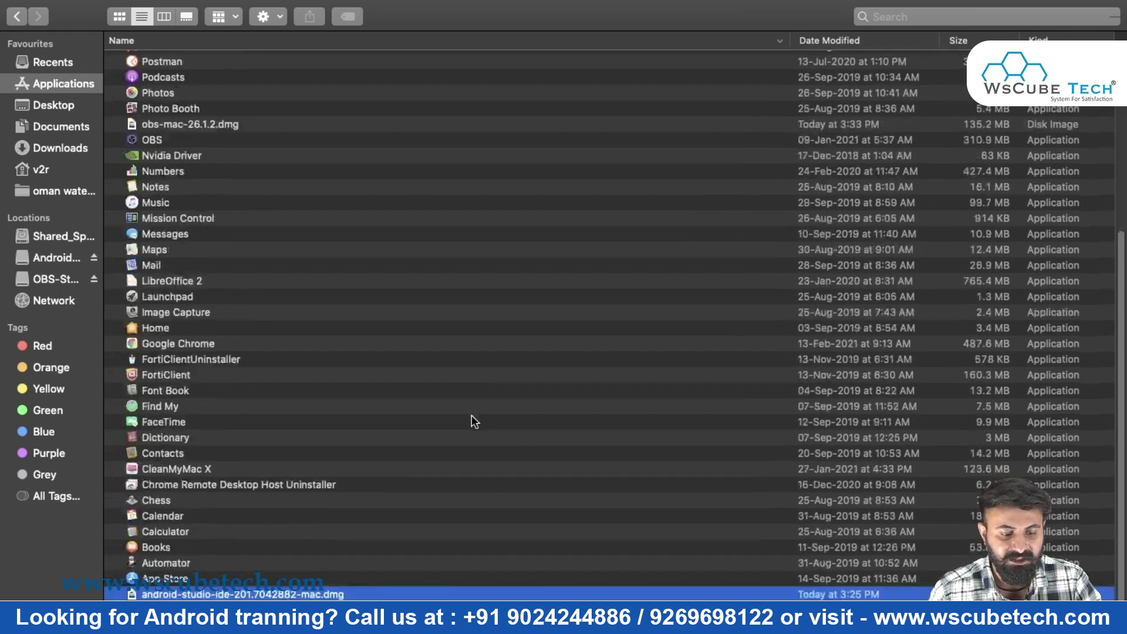
pyautogui.doubleClick(232, 595)
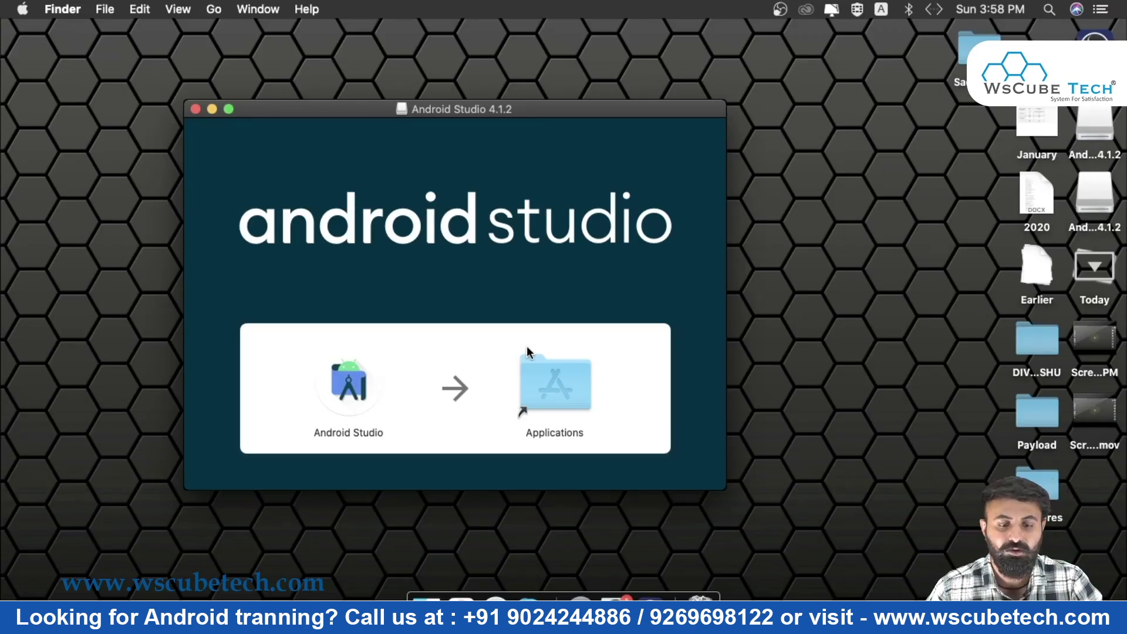
# - Install Android Studio by copying it from the disk image into Applications, and close the installer window
pyautogui.moveTo(344, 386); pyautogui.dragTo(550, 385)
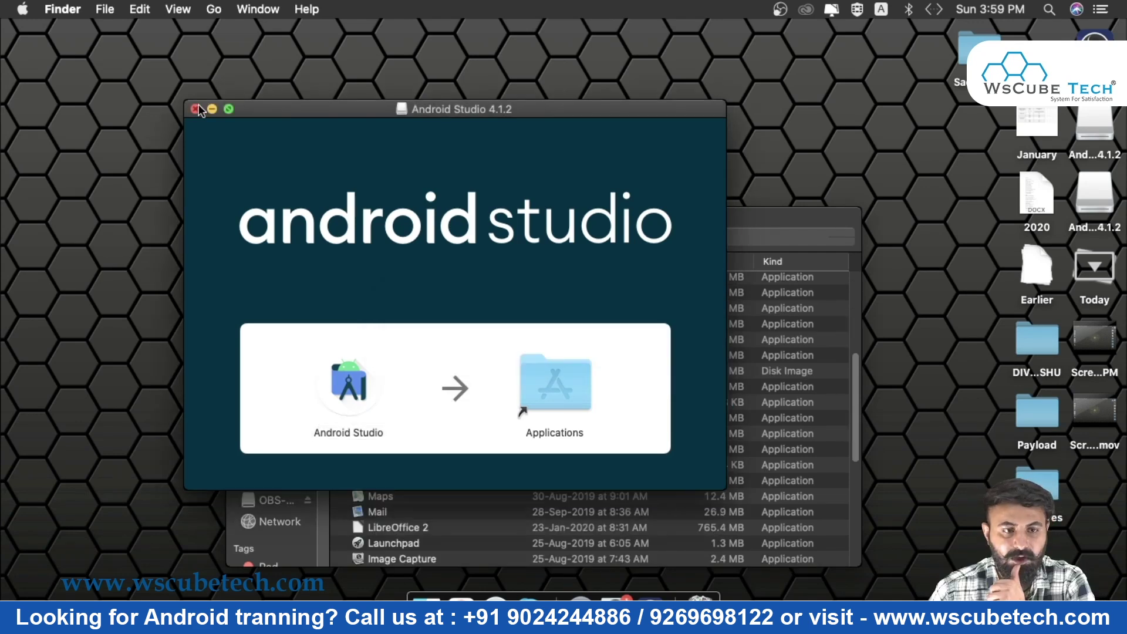
pyautogui.click(196, 109)
# - Find Android Studio in the Applications folder and launch it, allowing the internet-downloaded app to open
pyautogui.scroll(5, 466, 371)
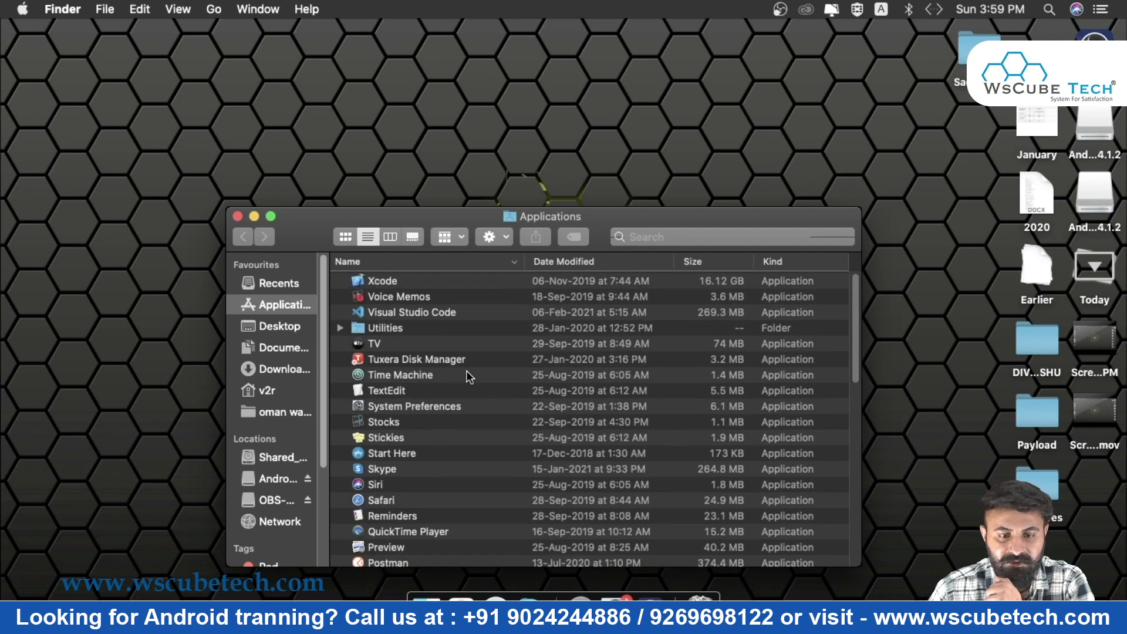
pyautogui.scroll(-15, 394, 346)
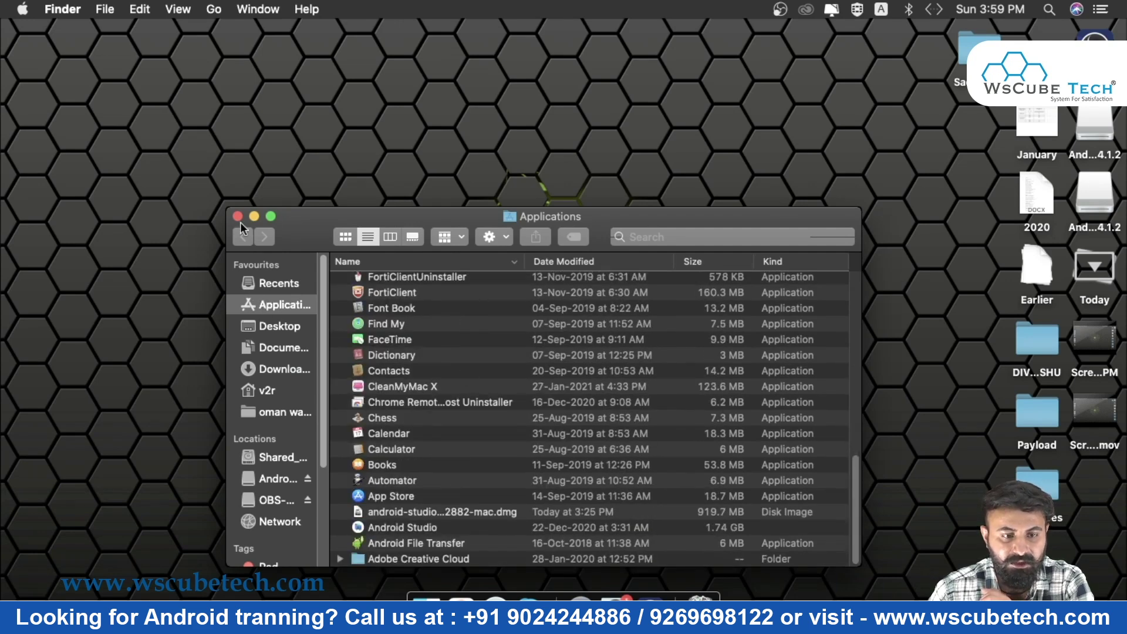
pyautogui.click(270, 216)
pyautogui.scroll(5, 253, 279)
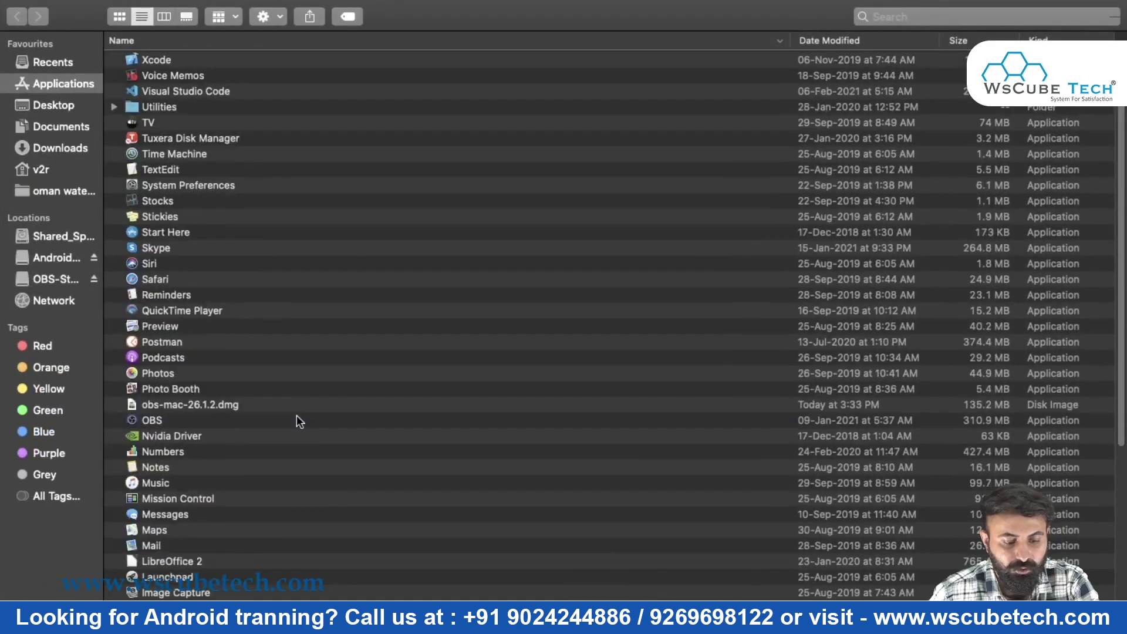
pyautogui.scroll(-8, 297, 415)
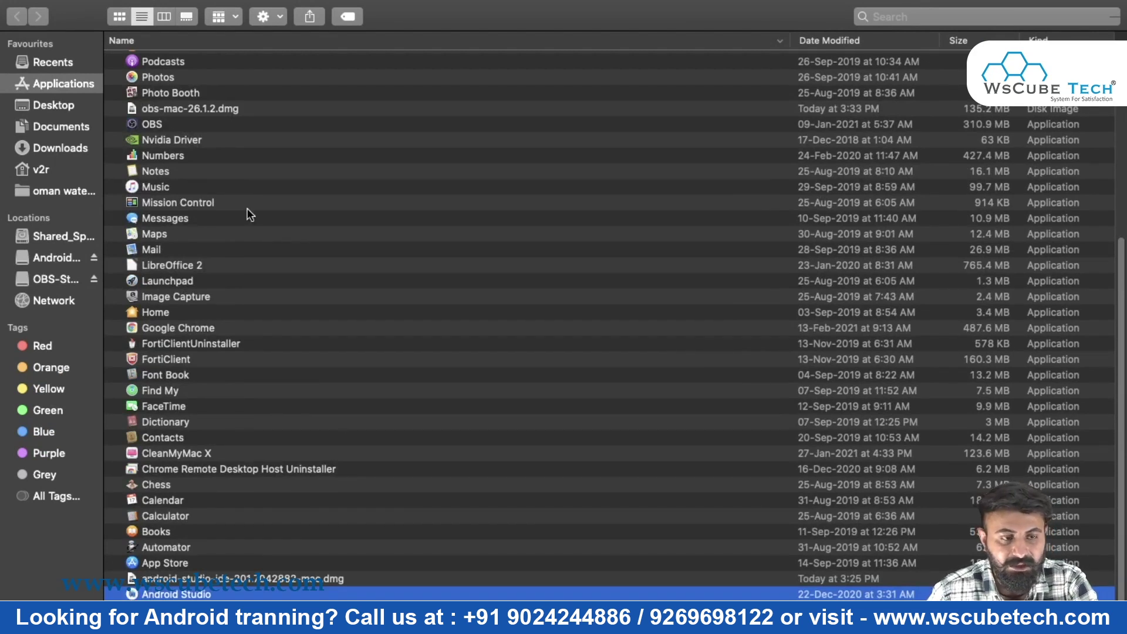
pyautogui.moveTo(177, 16)
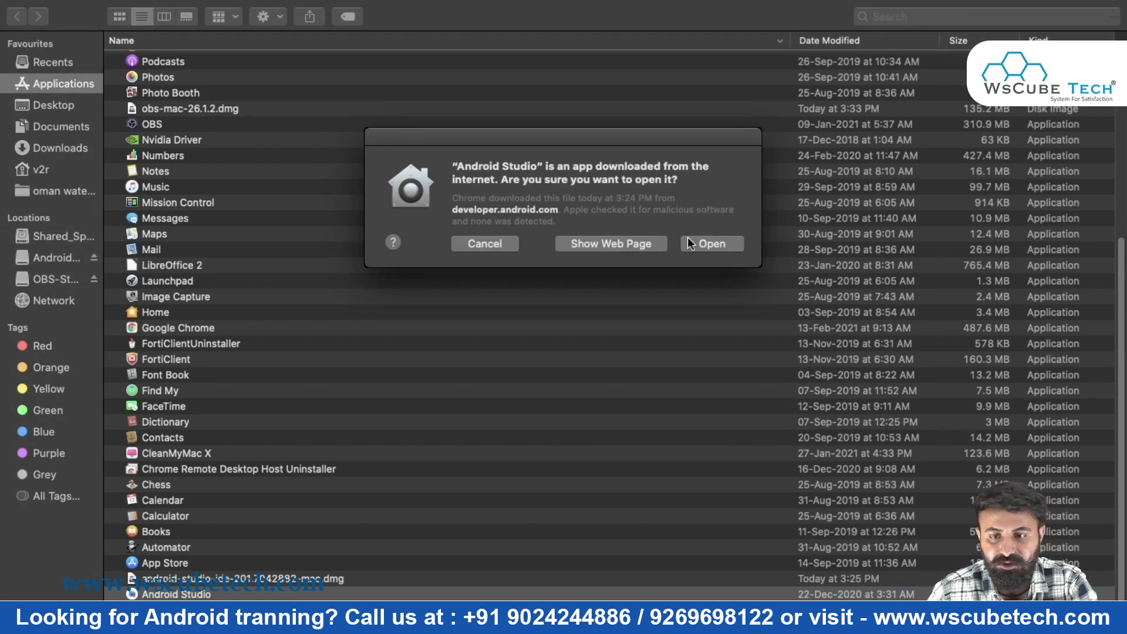
pyautogui.click(720, 250)
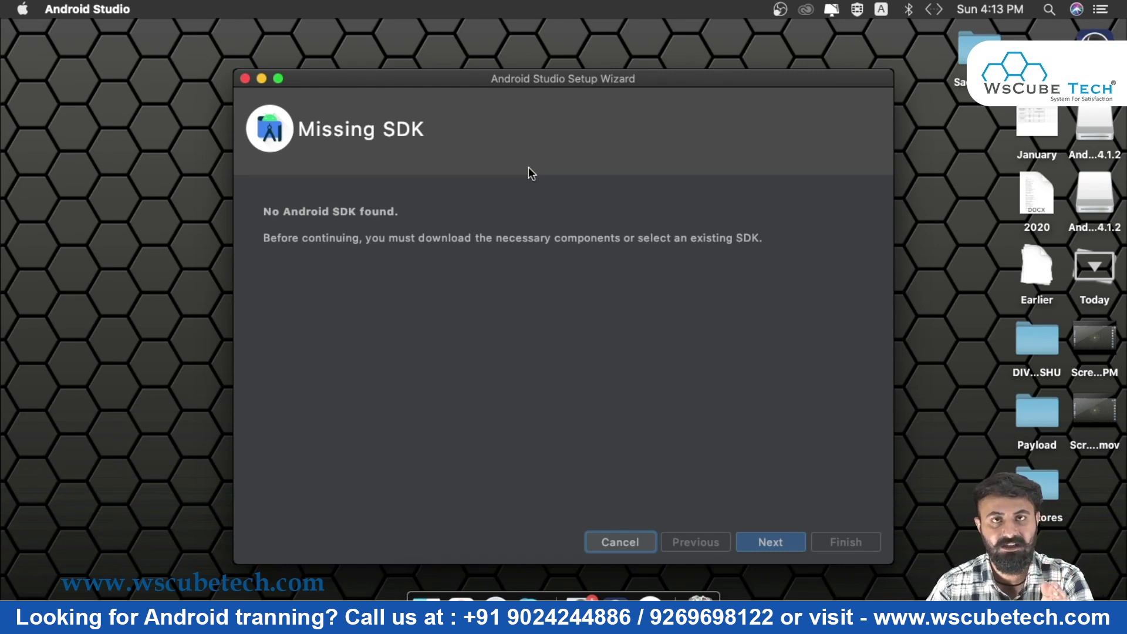
# - Review the Android SDK and API 30: Android 11.0 (R) components, and accept them with the default SDK location
pyautogui.click(770, 541)
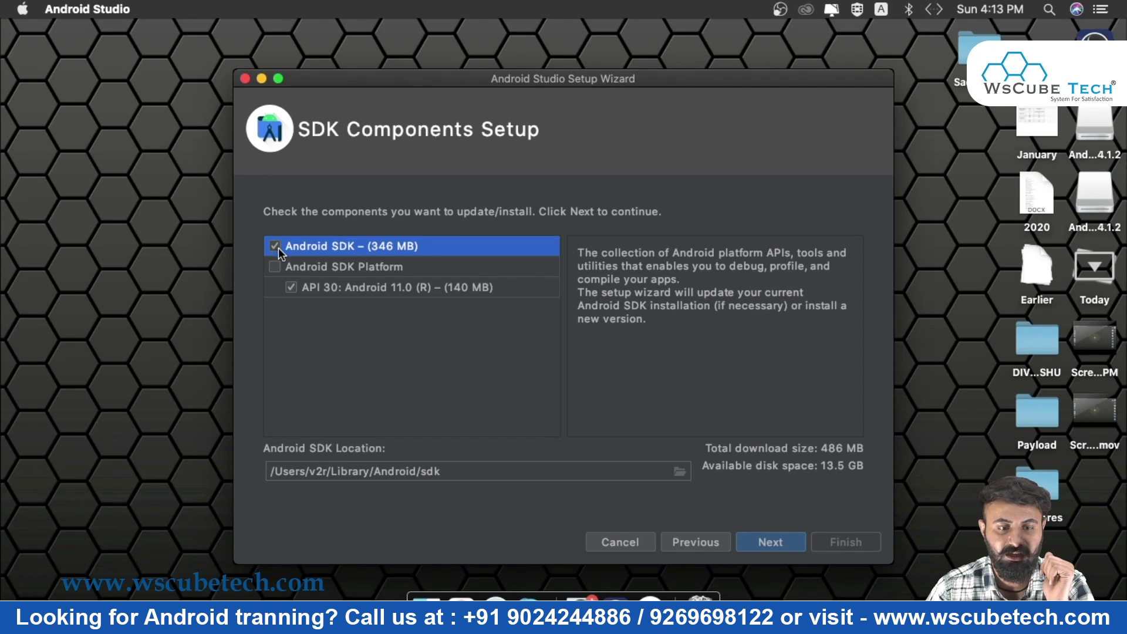
pyautogui.click(288, 273)
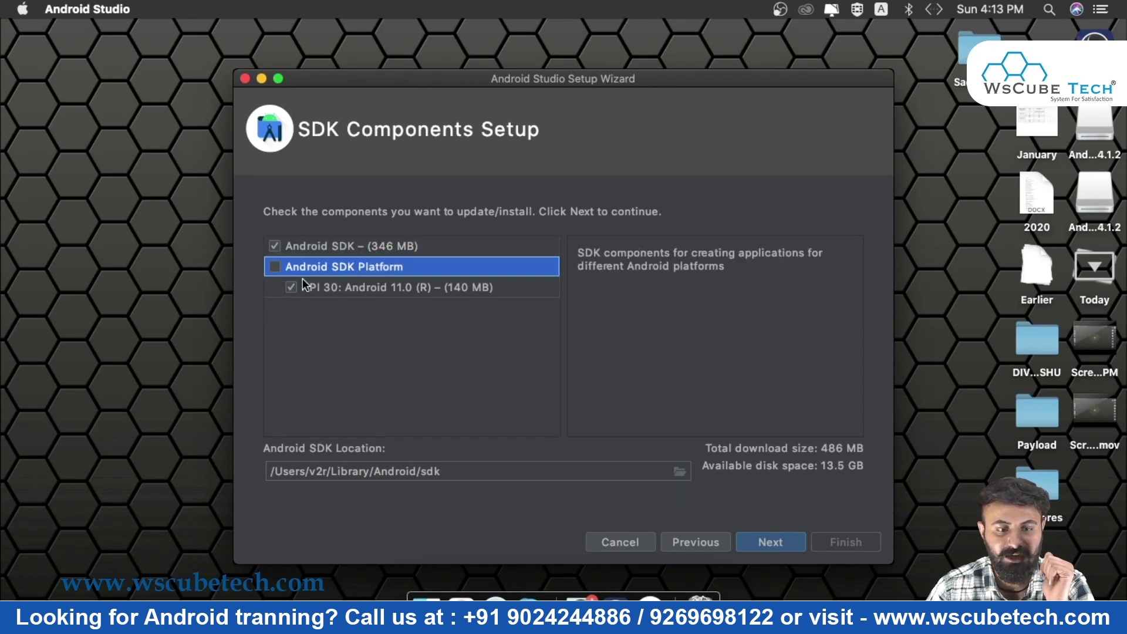
pyautogui.click(356, 289)
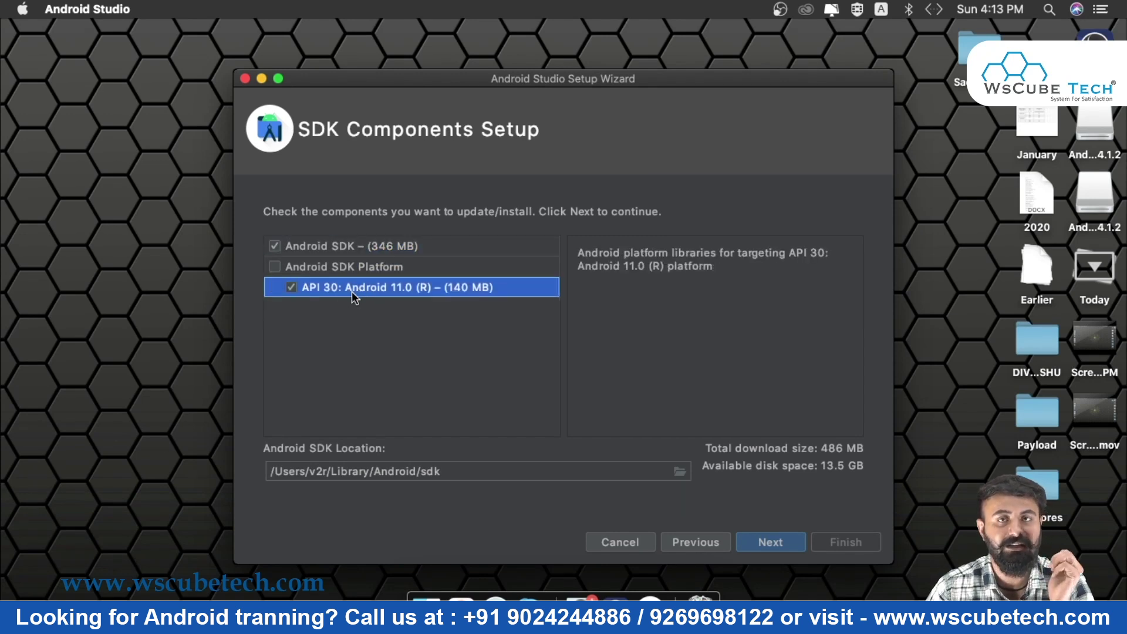
pyautogui.click(345, 245)
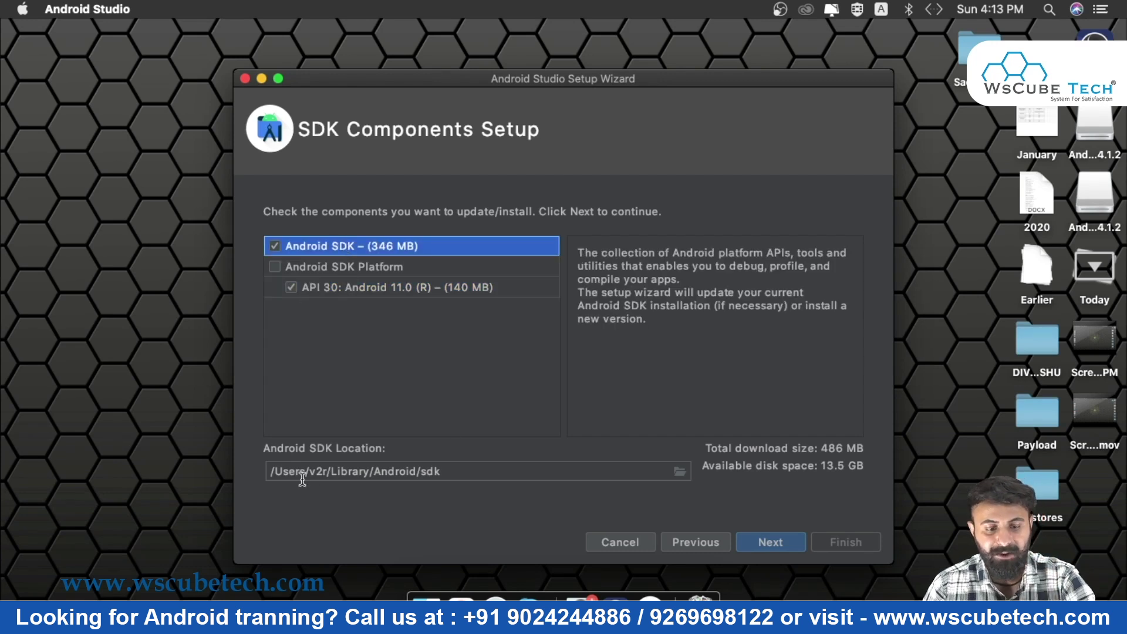
pyautogui.moveTo(278, 474); pyautogui.dragTo(446, 472)
pyautogui.click(424, 469)
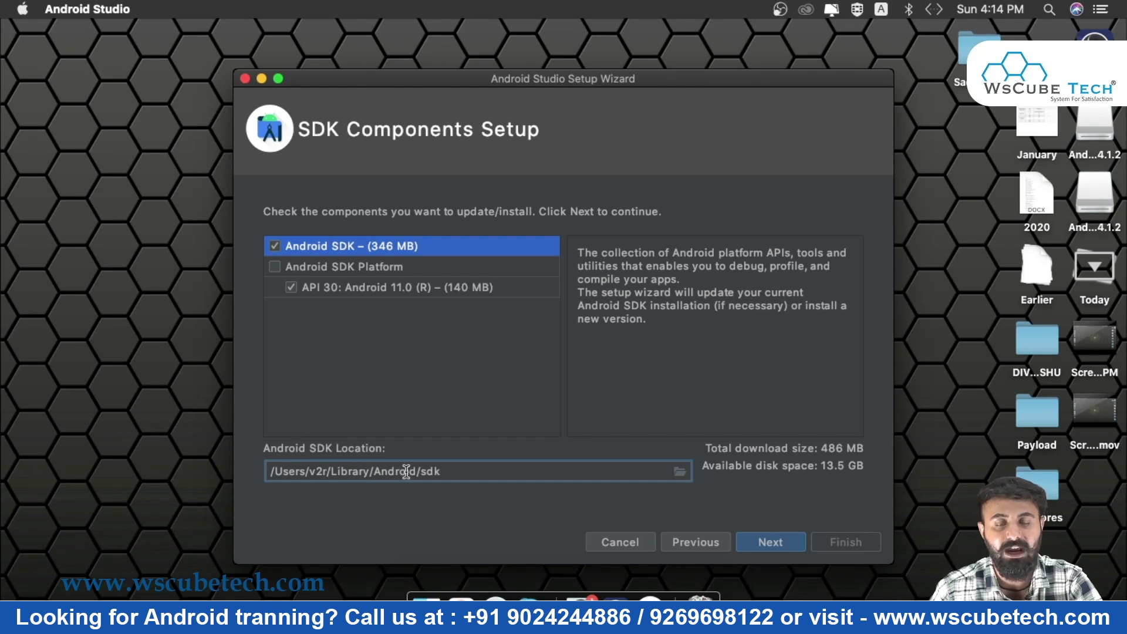
pyautogui.click(773, 541)
# - Review the setup wizard's installation settings and the SDK components to download, and start the download
pyautogui.scroll(-1, 560, 426)
pyautogui.scroll(3, 562, 425)
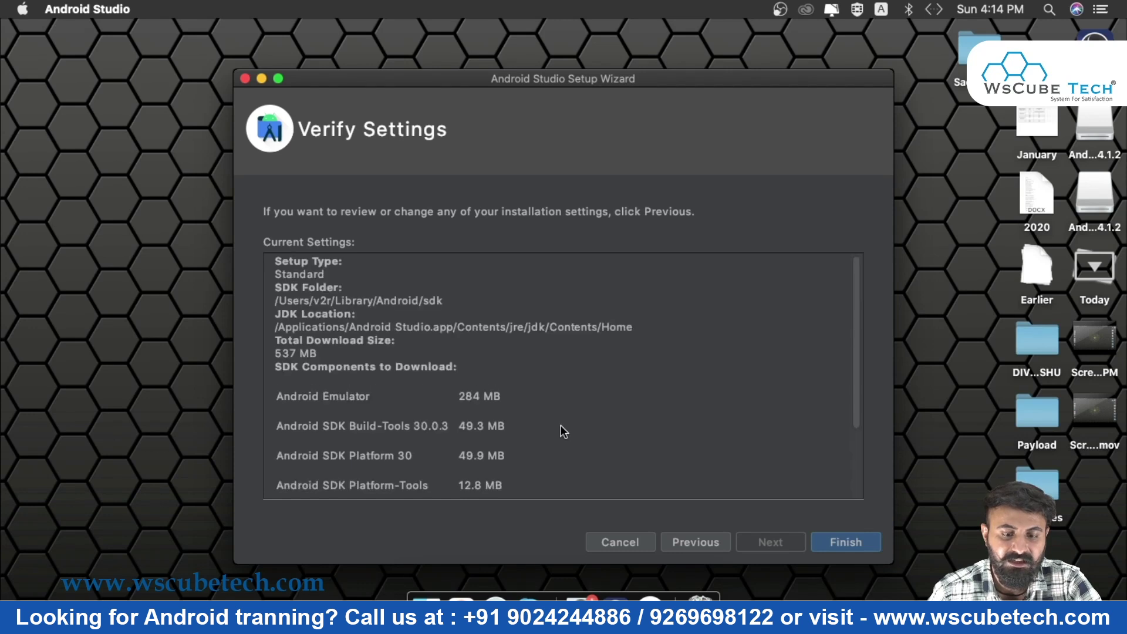
pyautogui.scroll(-3, 562, 427)
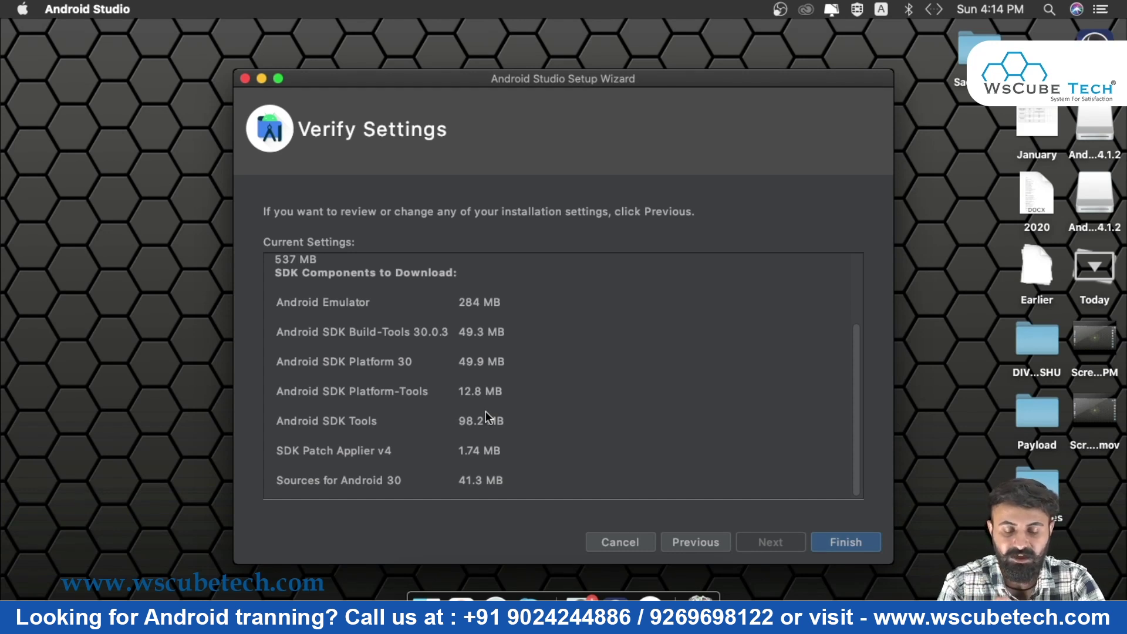
pyautogui.click(830, 546)
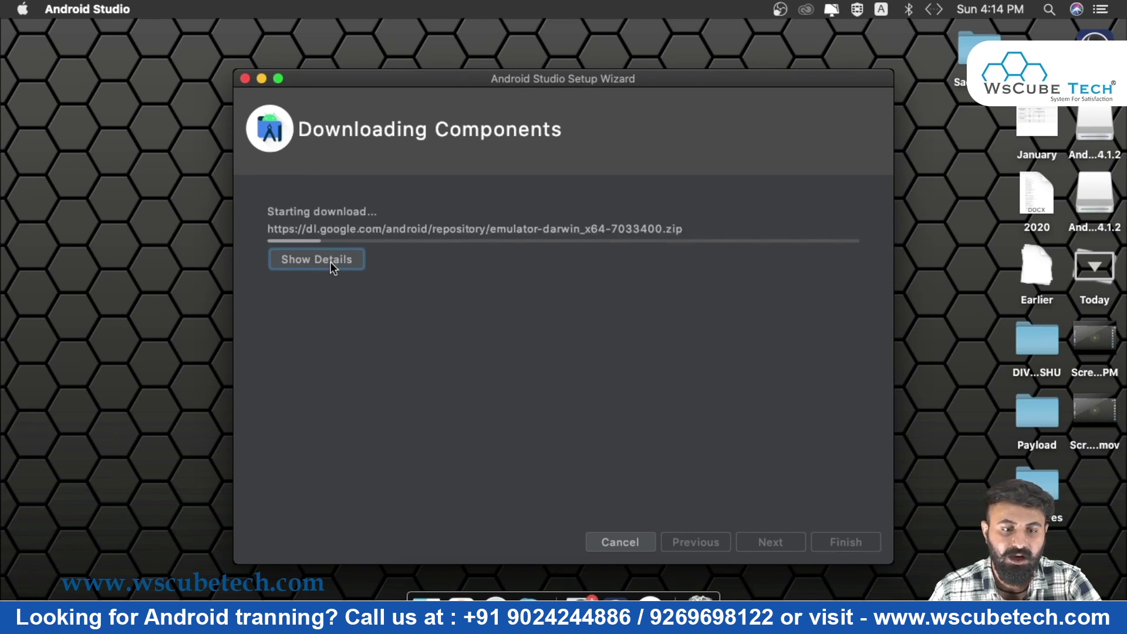
# - Show the details of the SDK component download and finish the setup wizard
pyautogui.click(330, 262)
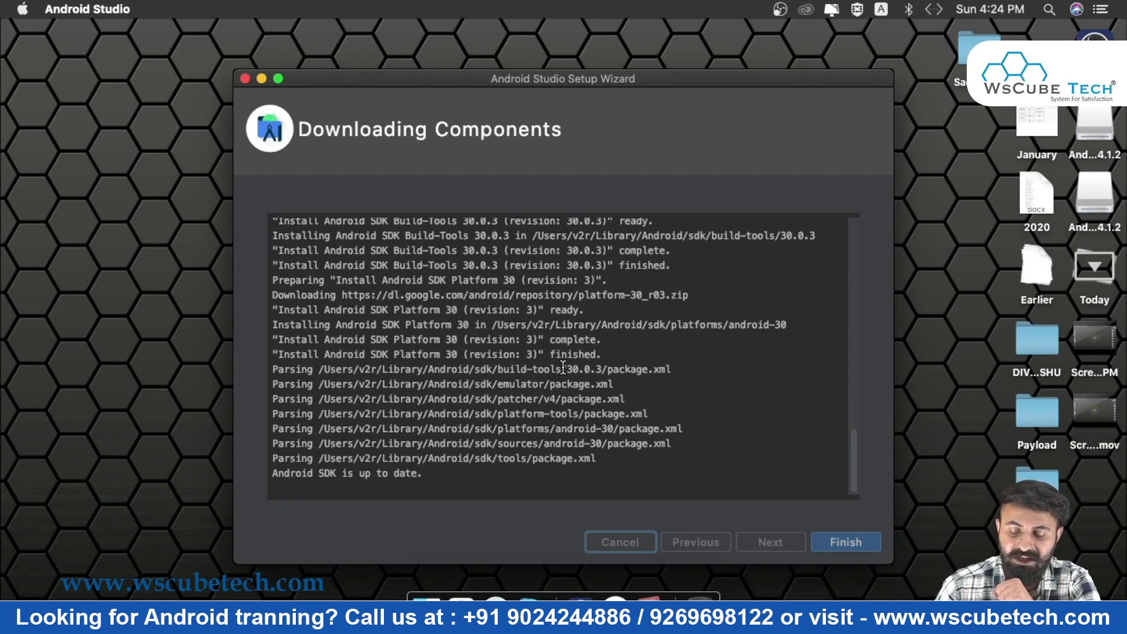
pyautogui.click(852, 542)
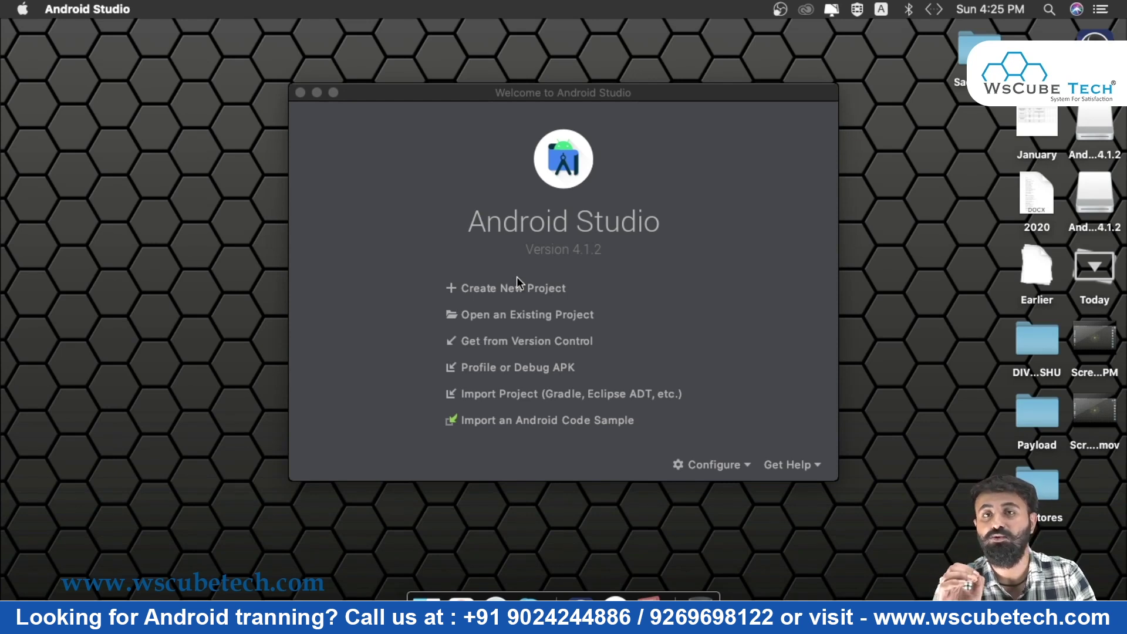
# - Create a new project from the welcome screen and dismiss the Tip of the Day
pyautogui.click(505, 288)
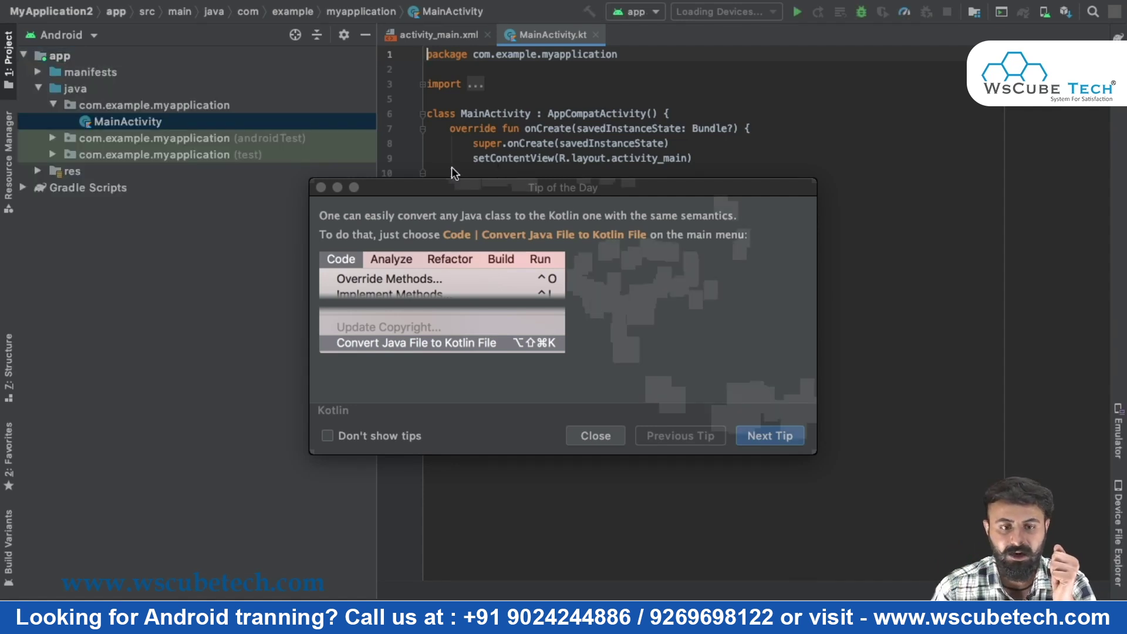
pyautogui.click(320, 187)
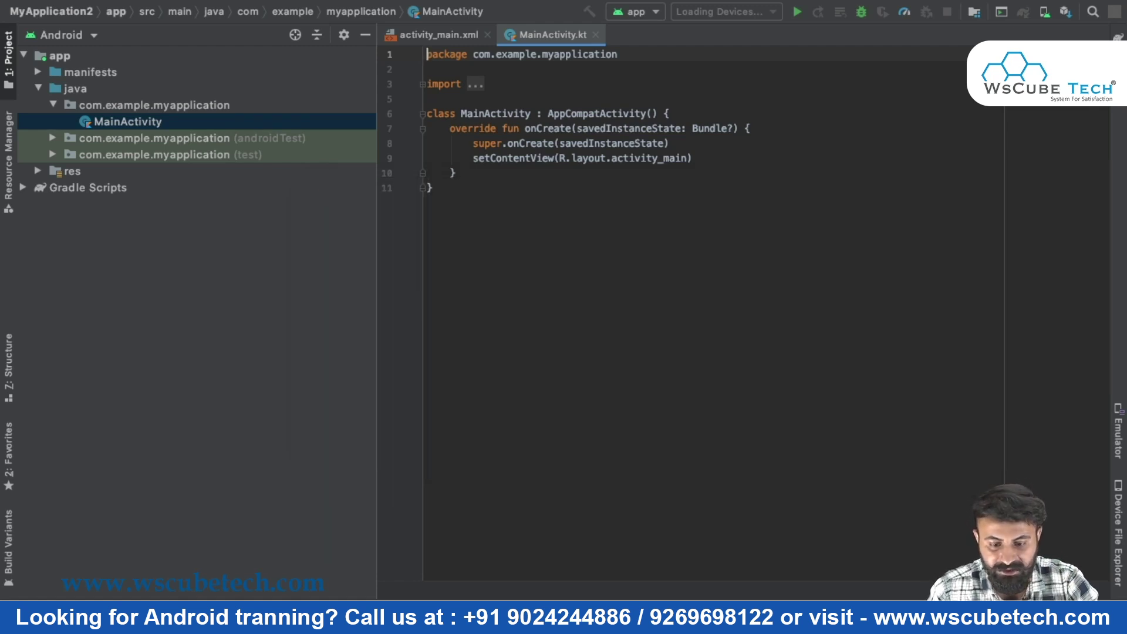
# - Open the activity_main.xml layout and show its XML code beside the design preview
pyautogui.click(434, 33)
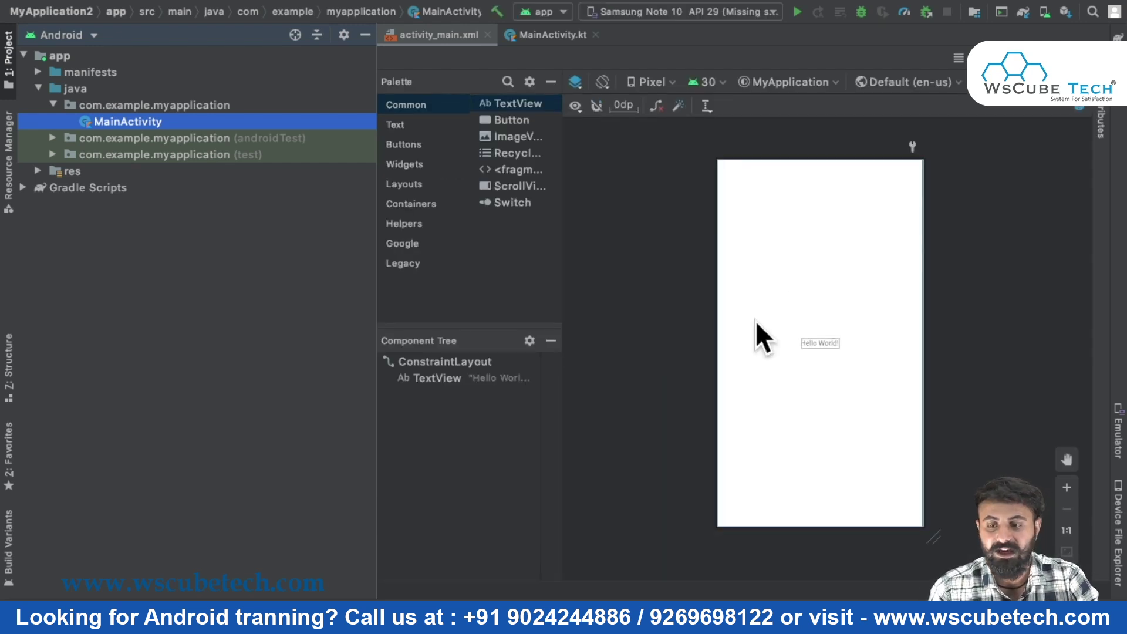
pyautogui.click(1022, 59)
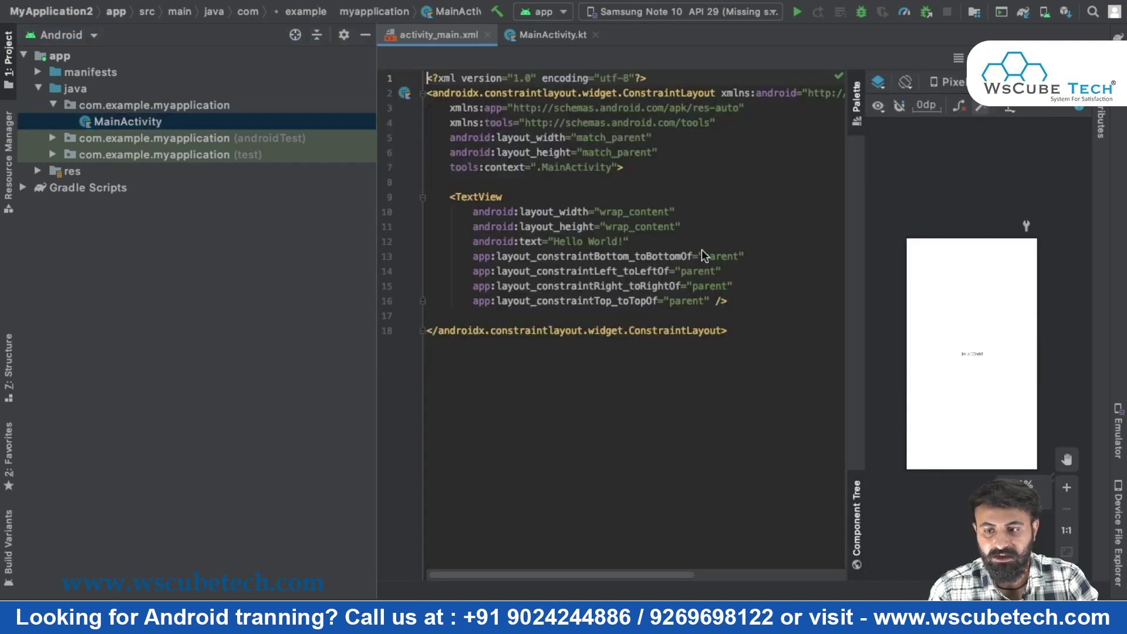